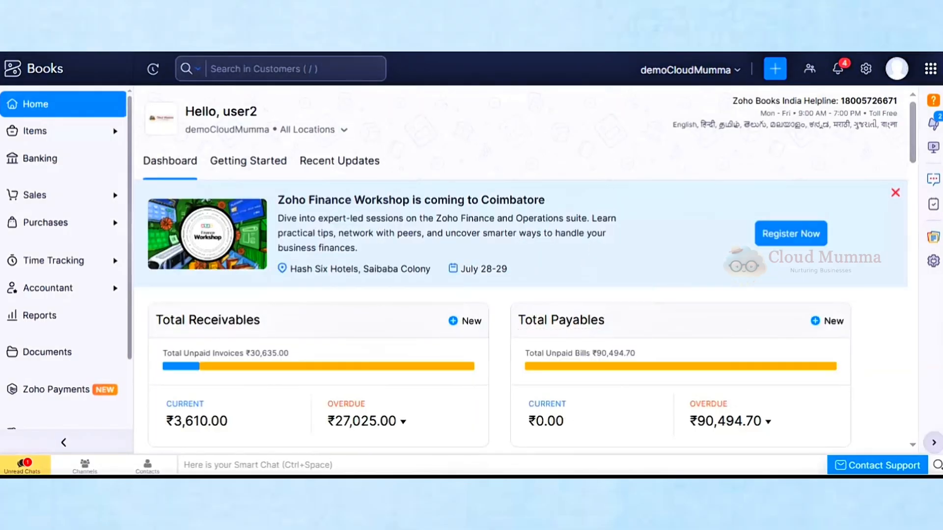
Open a new bill form from Purchases > Bills and select the existing vendor
left_click(57, 224)
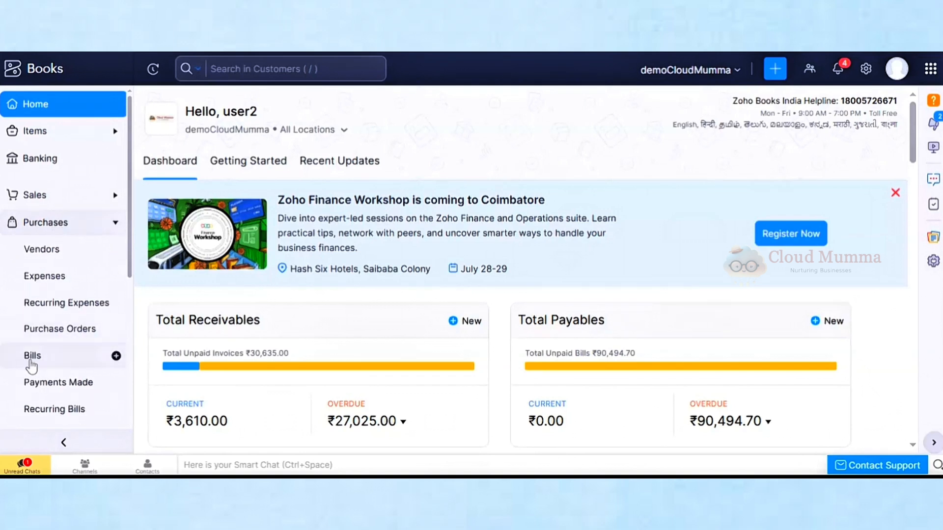
left_click(30, 364)
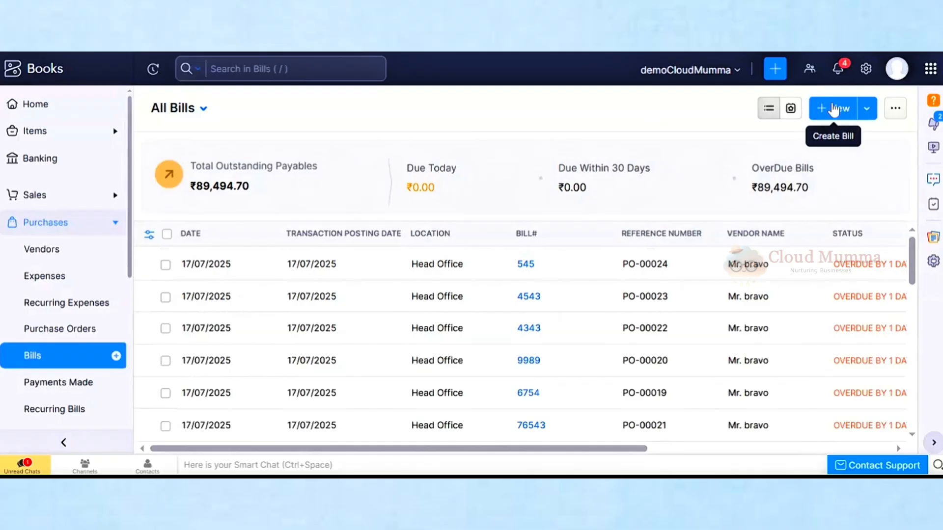
left_click(830, 111)
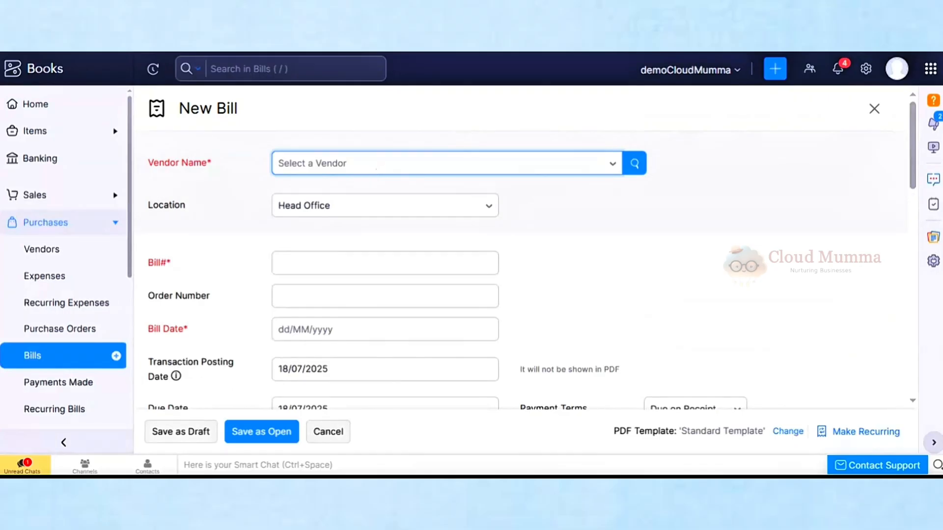
left_click(369, 169)
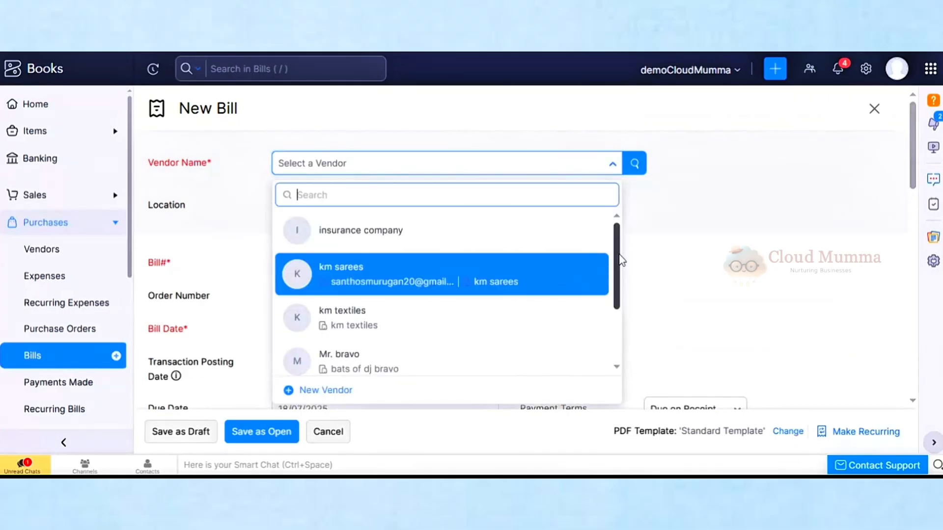
left_click_drag(621, 261, 617, 316)
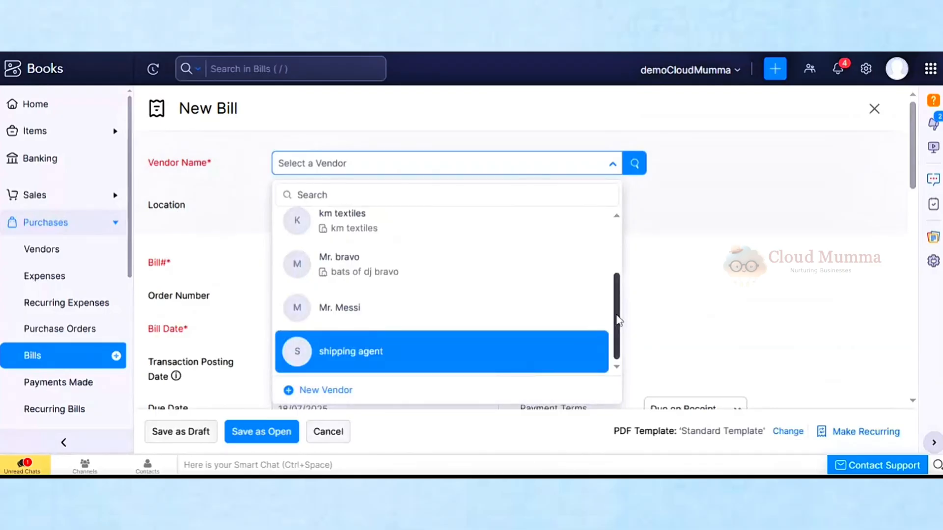
left_click_drag(617, 320, 617, 253)
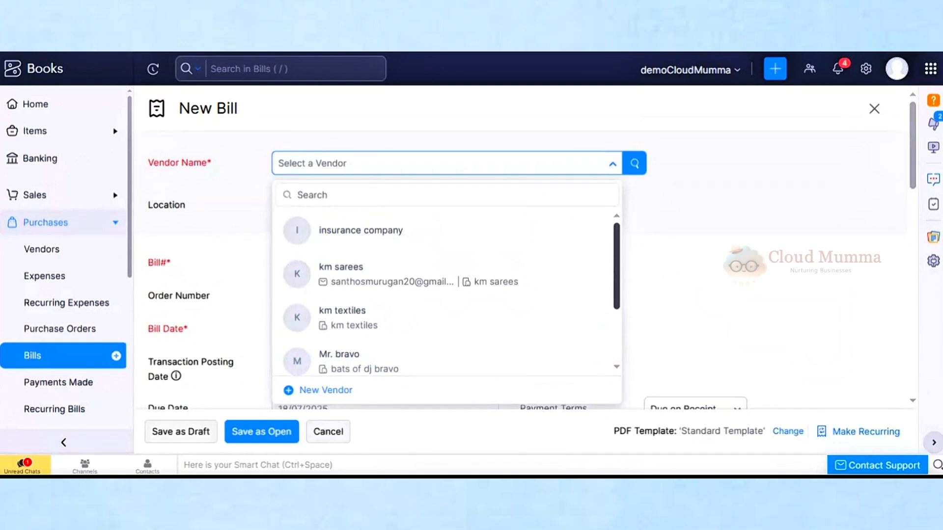
left_click_drag(617, 252, 616, 293)
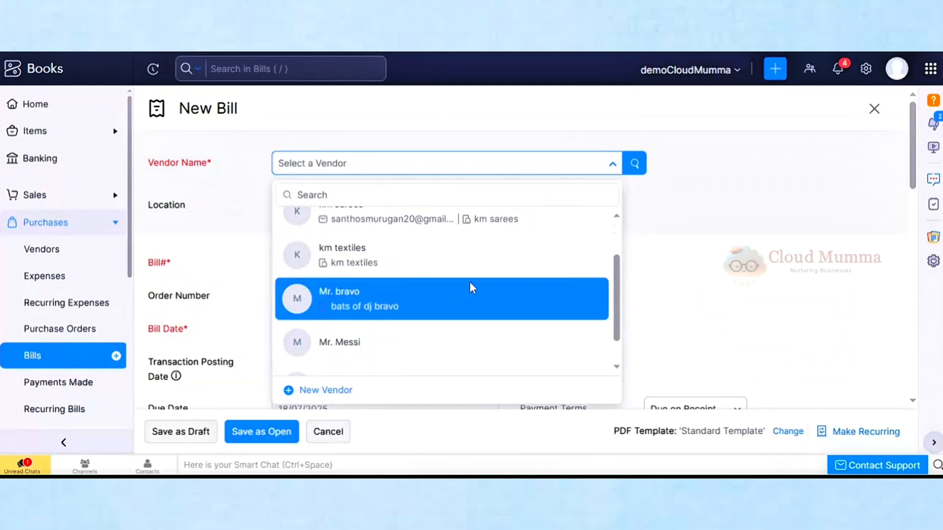
left_click(461, 298)
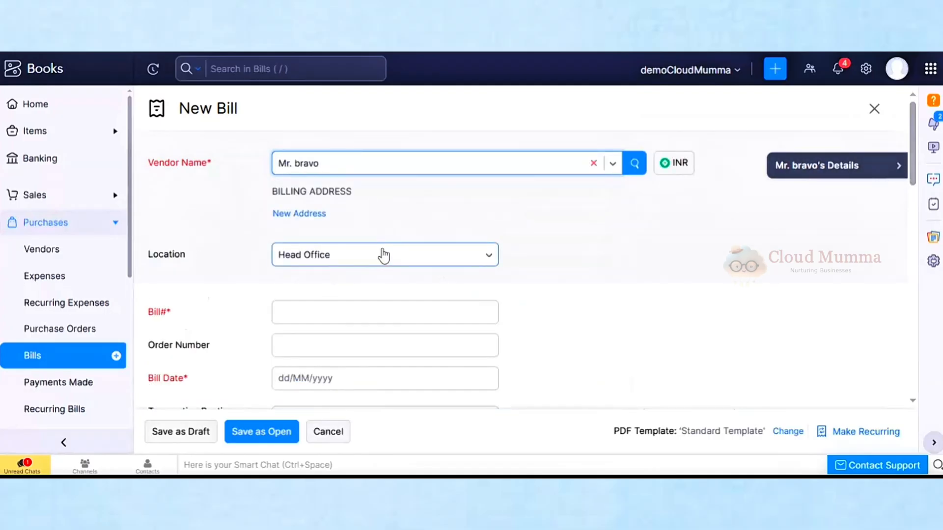
Enter bill number 7876, bill date 18/07/2025 and due date 20/07/2025
left_click(148, 312)
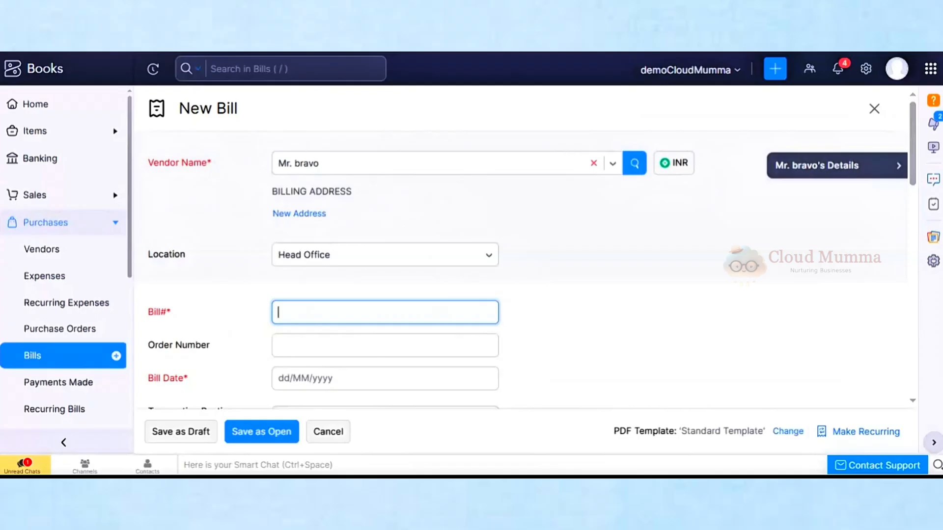
type("7876")
key("Tab")
key("Tab")
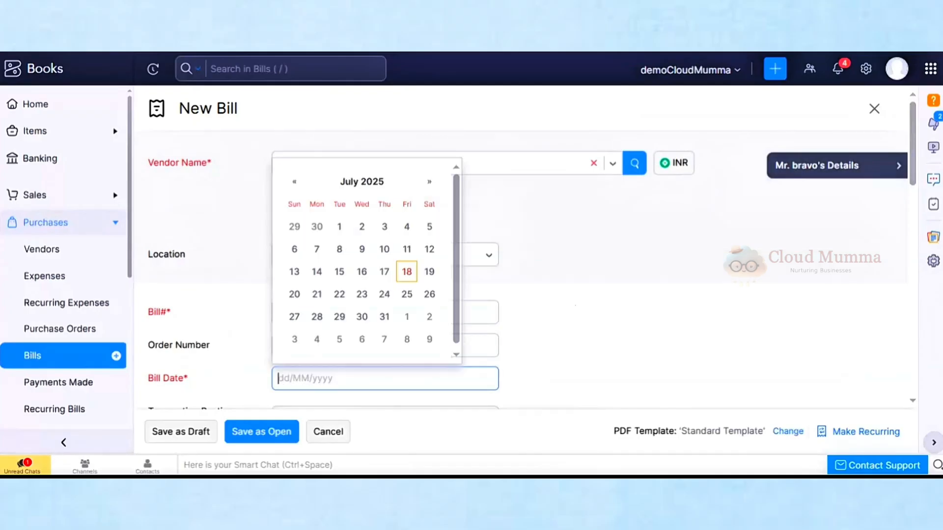
left_click(406, 275)
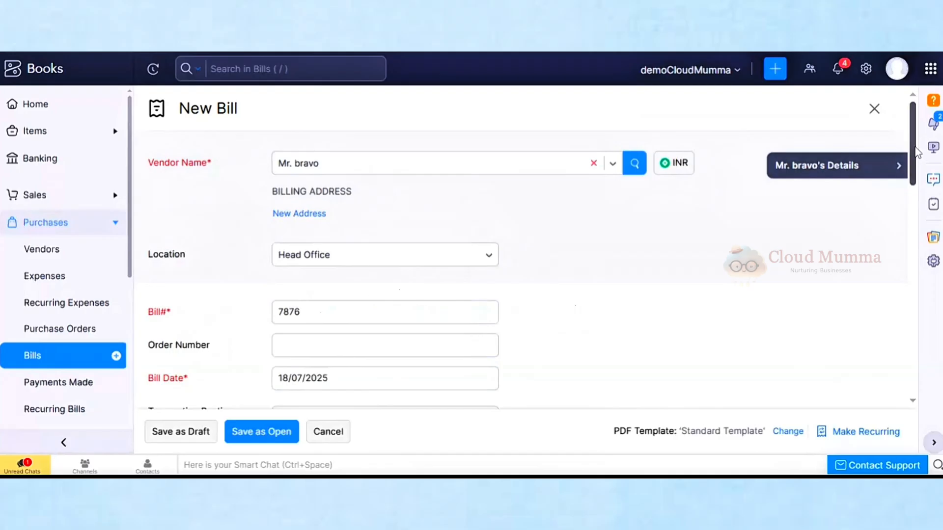
scroll(827, 318, "down", 4)
key("Tab")
key("Tab")
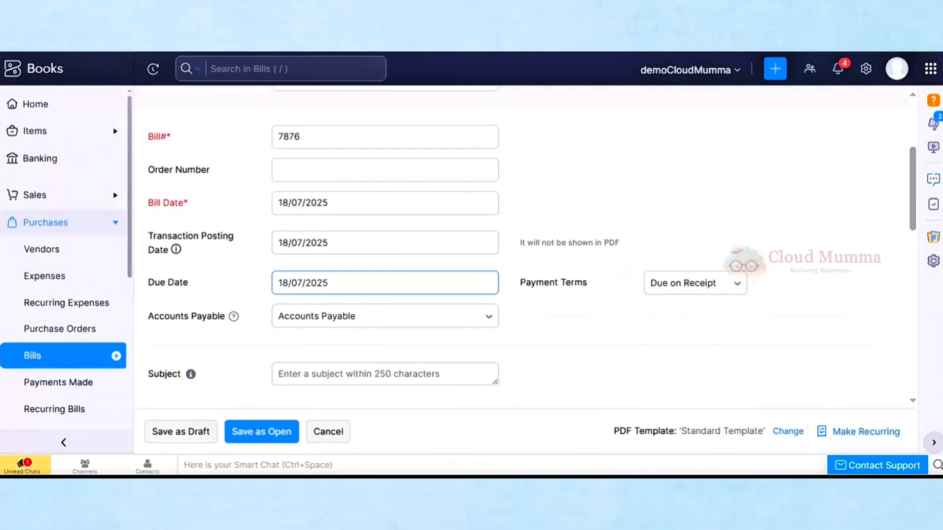
left_click(338, 284)
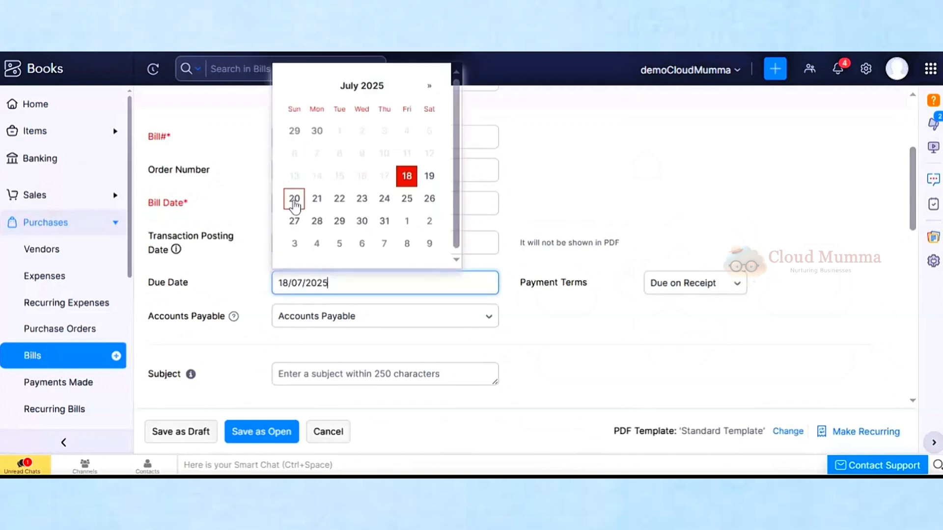
left_click(295, 205)
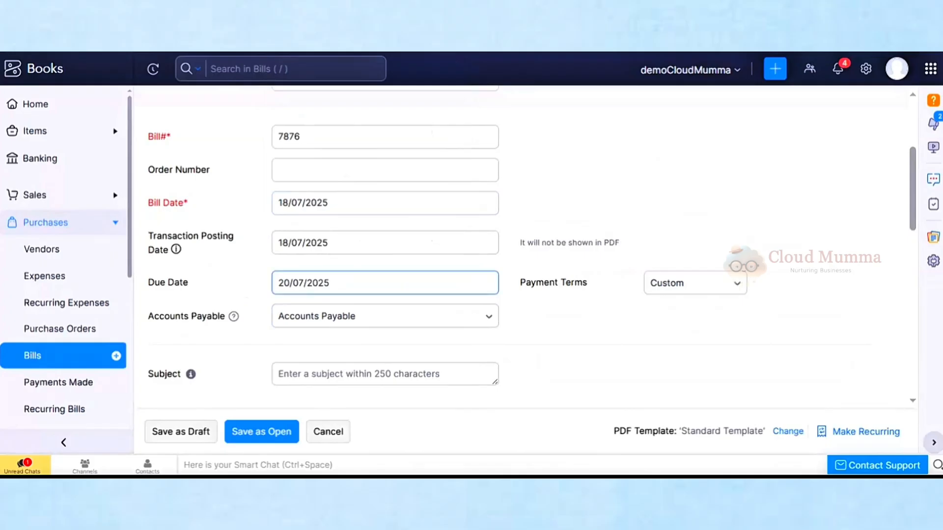
left_click_drag(914, 225, 915, 296)
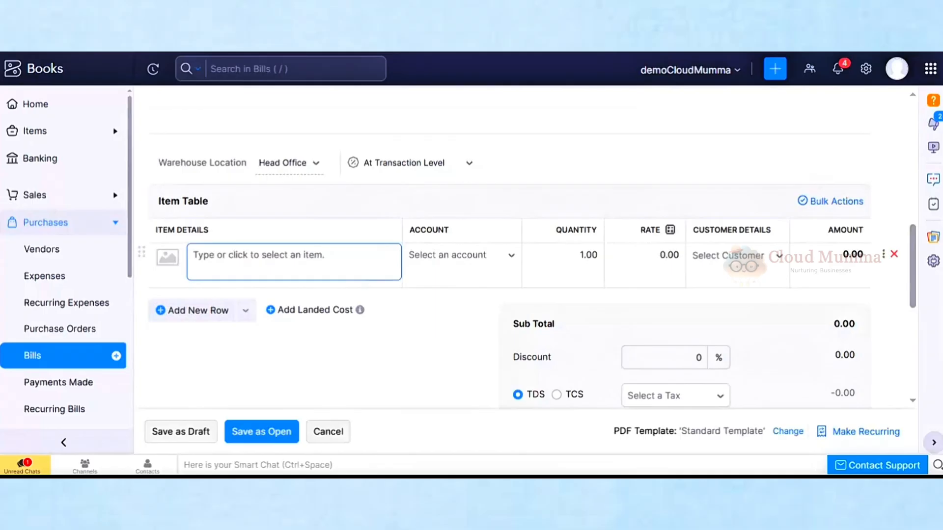
Add ball (50) and checked shirt-emerold green/xxl (250) as line items, totalling ₹300.00
left_click(306, 261)
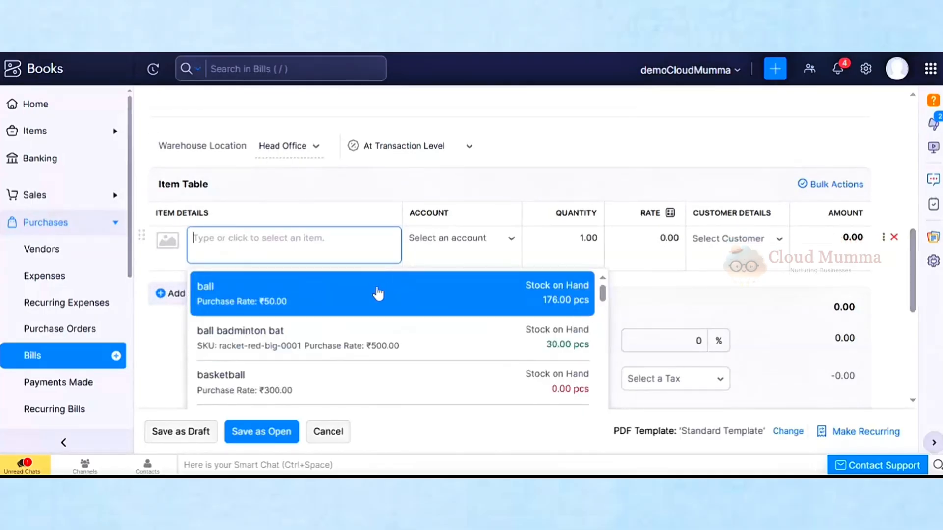
left_click(378, 293)
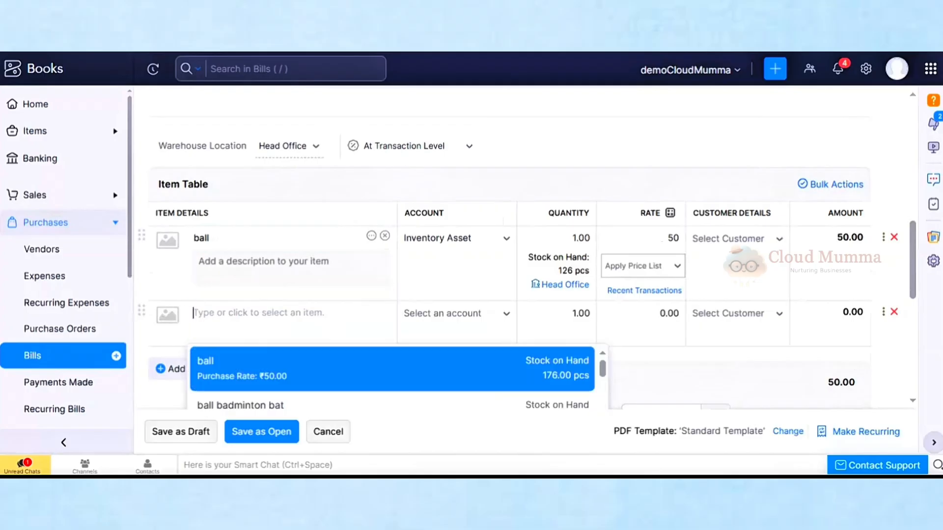
left_click_drag(603, 297, 603, 326)
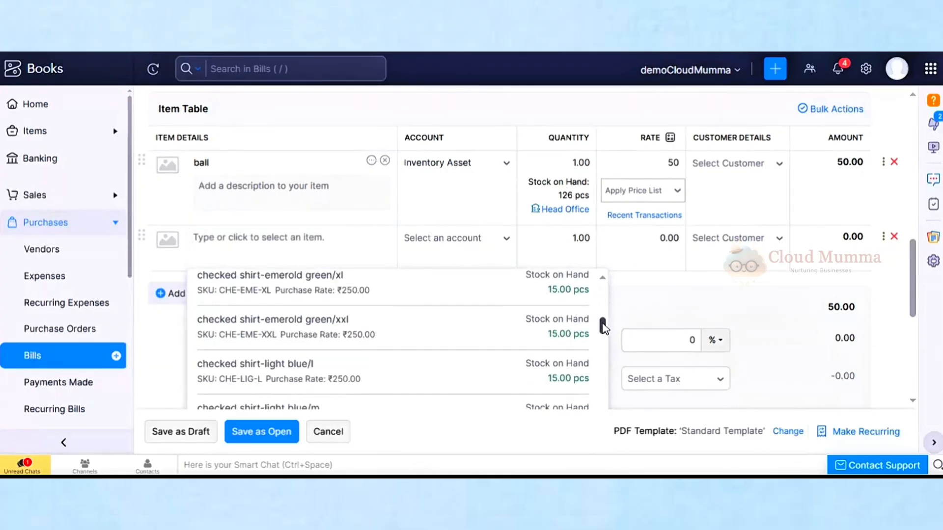
left_click(373, 334)
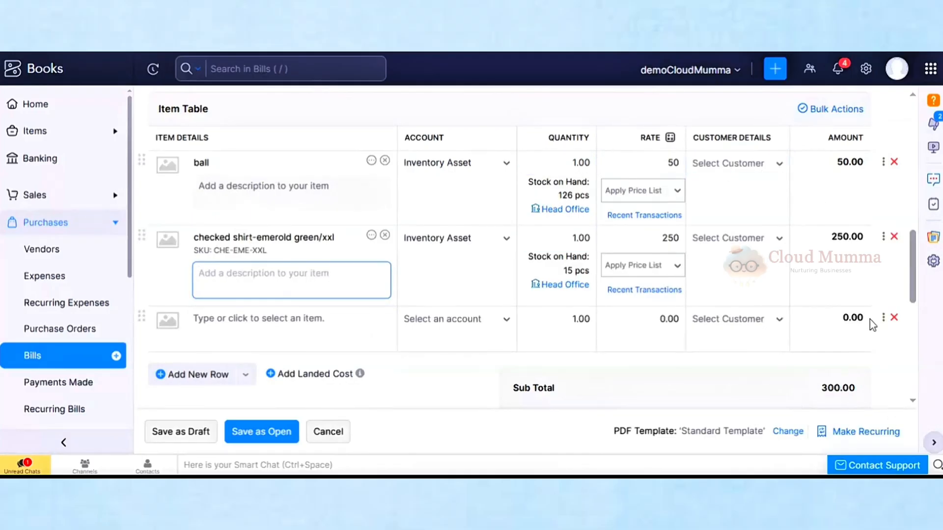
left_click_drag(917, 286, 918, 340)
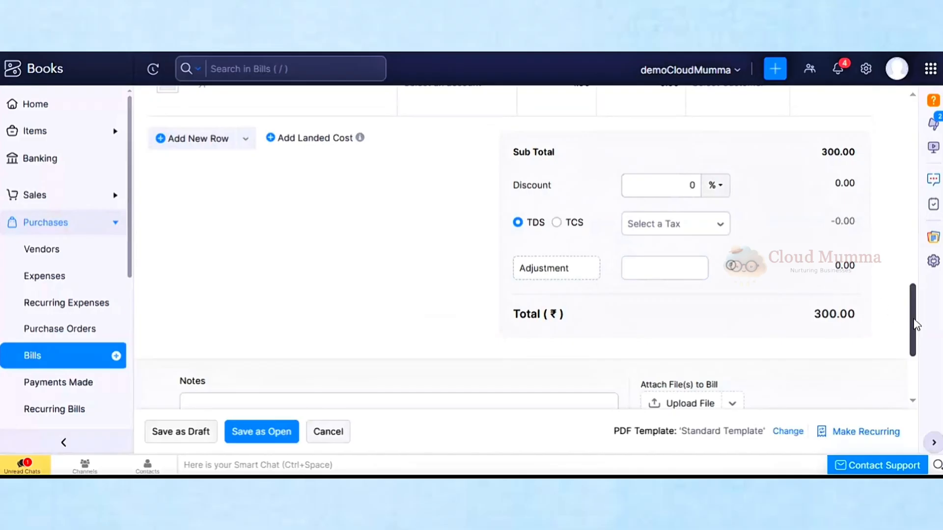
Save bill 7876 as a ₹300.00 draft and look over its preview
left_click_drag(914, 323, 914, 379)
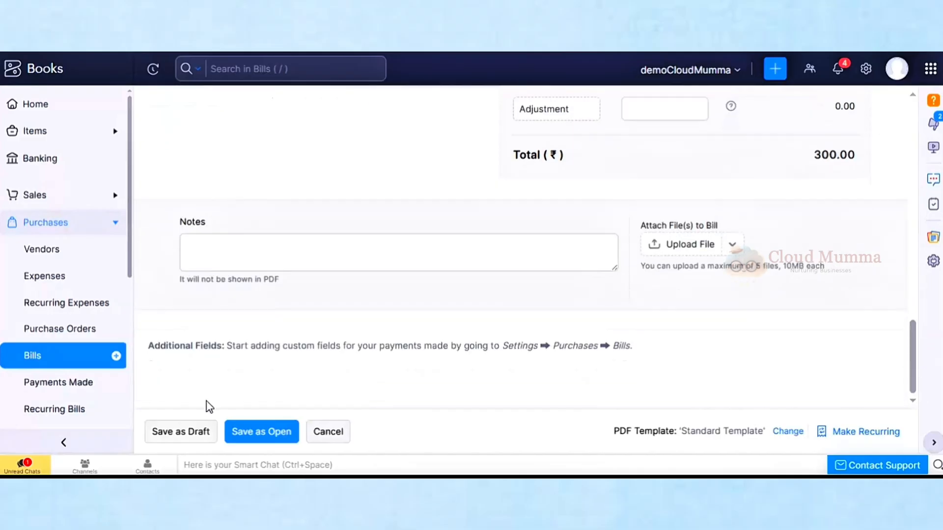
left_click(172, 441)
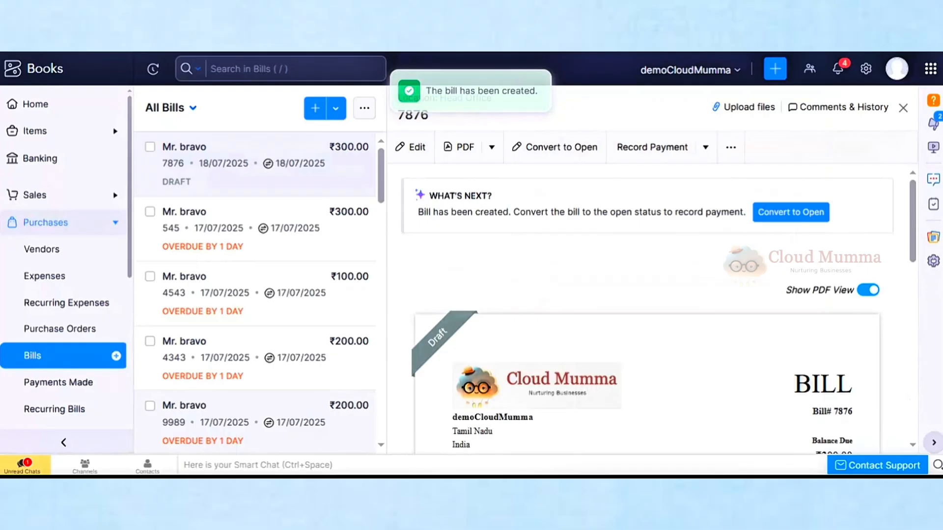
left_click_drag(915, 210, 920, 275)
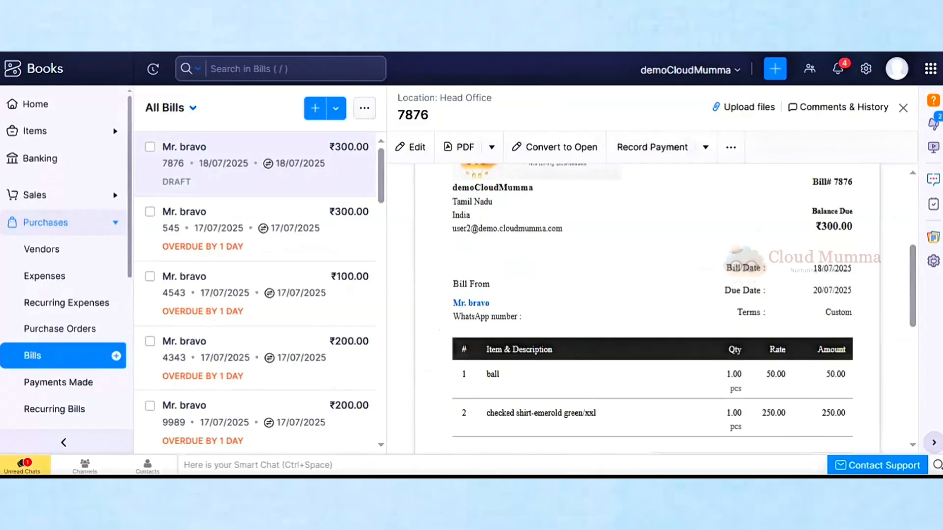
mouse_move(914, 291)
left_mouse_down()
mouse_move(912, 320)
mouse_move(905, 208)
left_mouse_up()
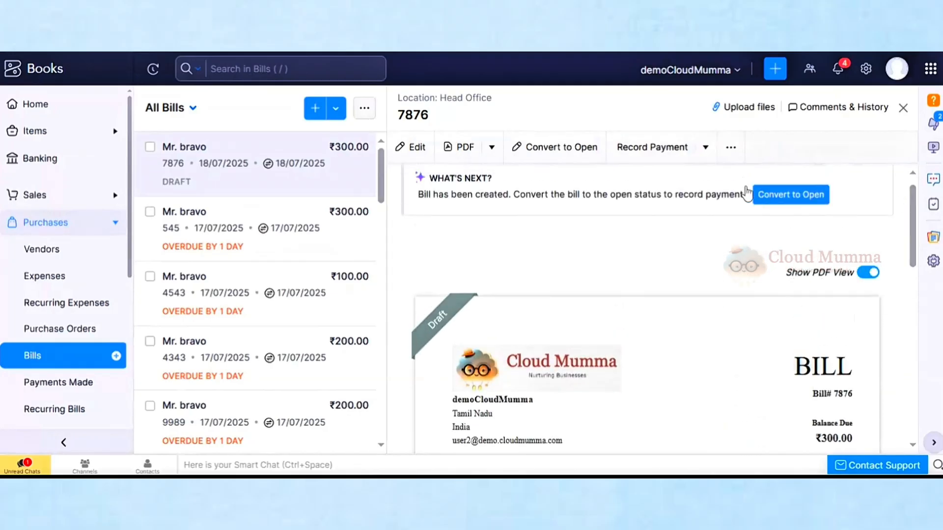
Convert bill 7876 to Open and review its Accounts Payable and Inventory Asset journal
left_click(770, 195)
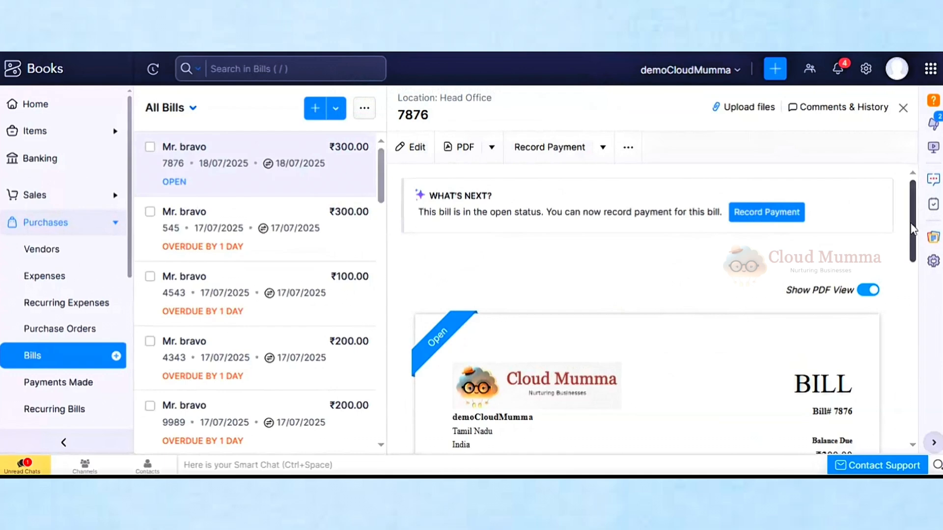
left_click_drag(915, 230, 892, 496)
scroll(905, 338, "up", 10)
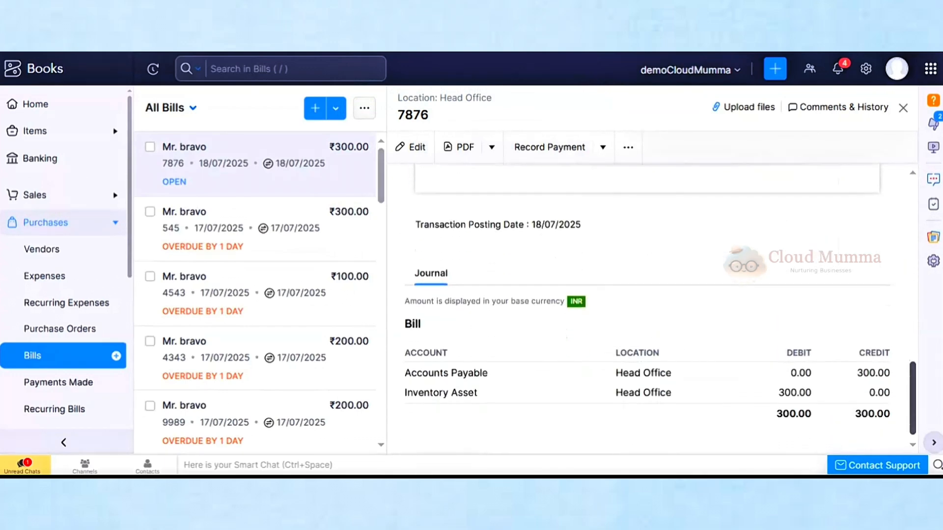
left_click_drag(903, 332, 901, 315)
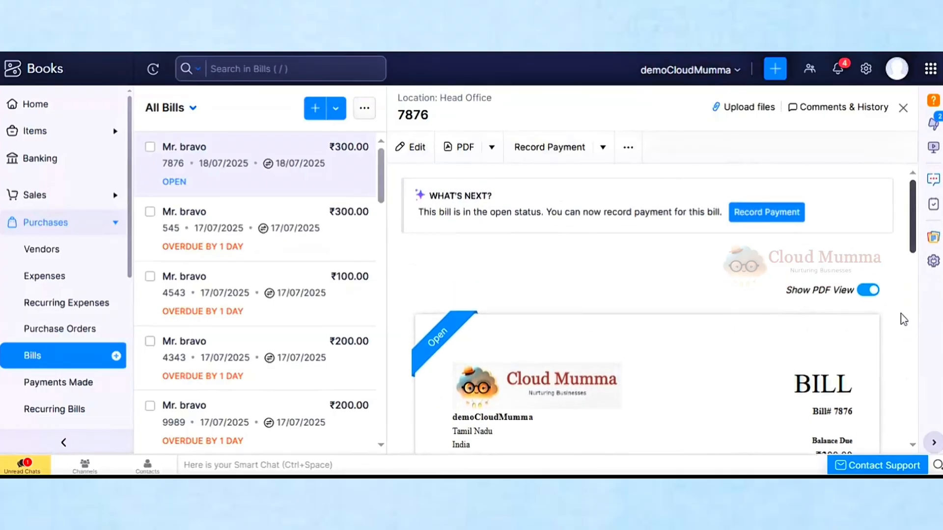
left_click_drag(915, 236, 911, 197)
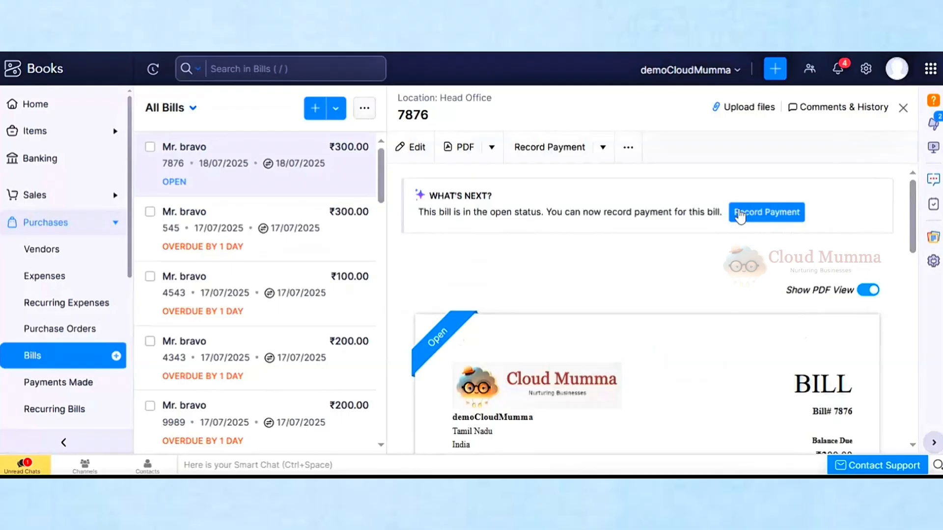
Begin a payment for bill 7876 with Bank Transfer mode, checking the date and paid-through account
left_click(737, 212)
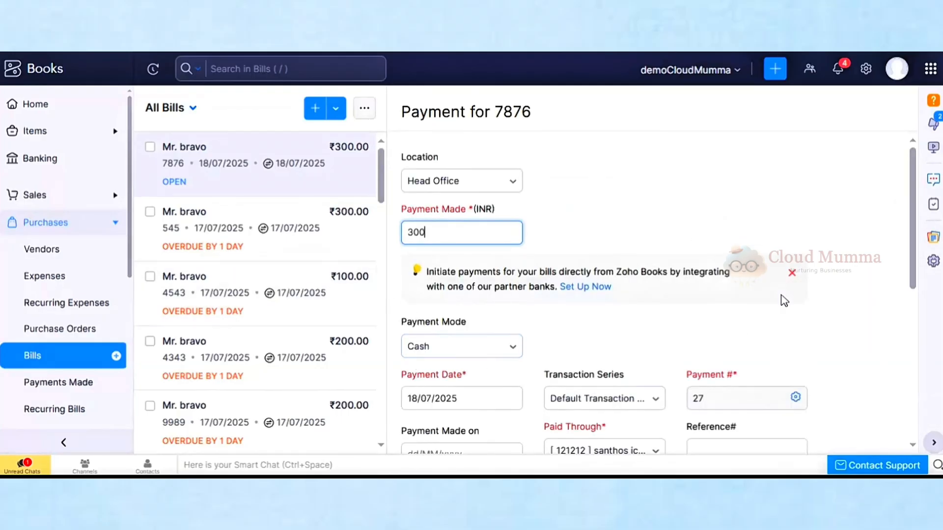
scroll(916, 270, "down", 4)
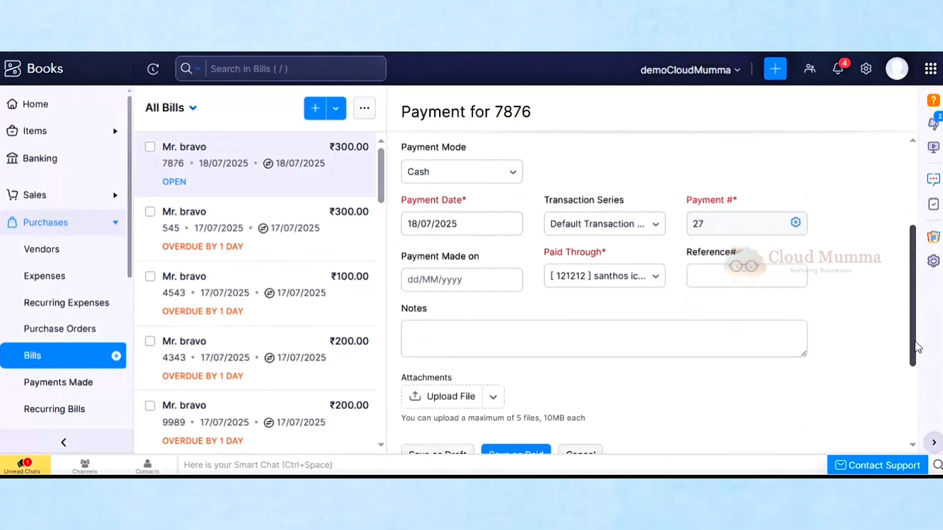
left_click(464, 172)
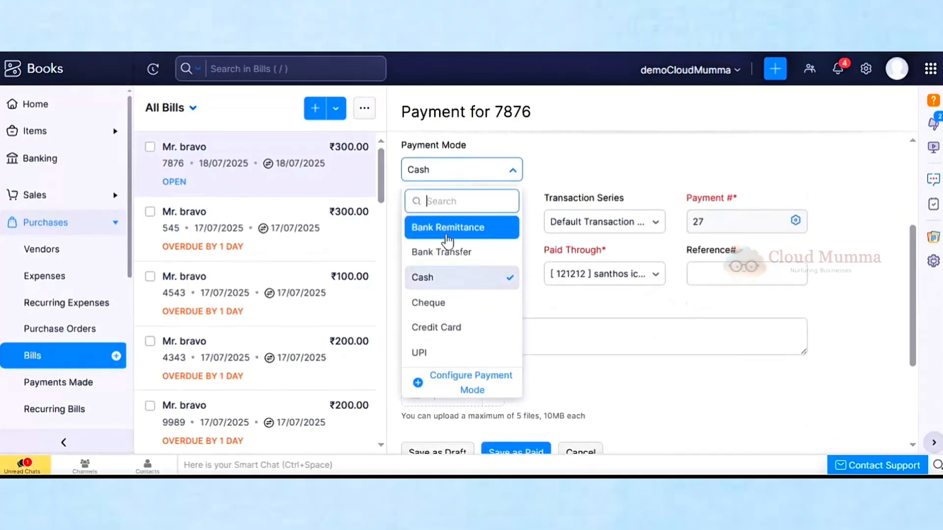
left_click(442, 261)
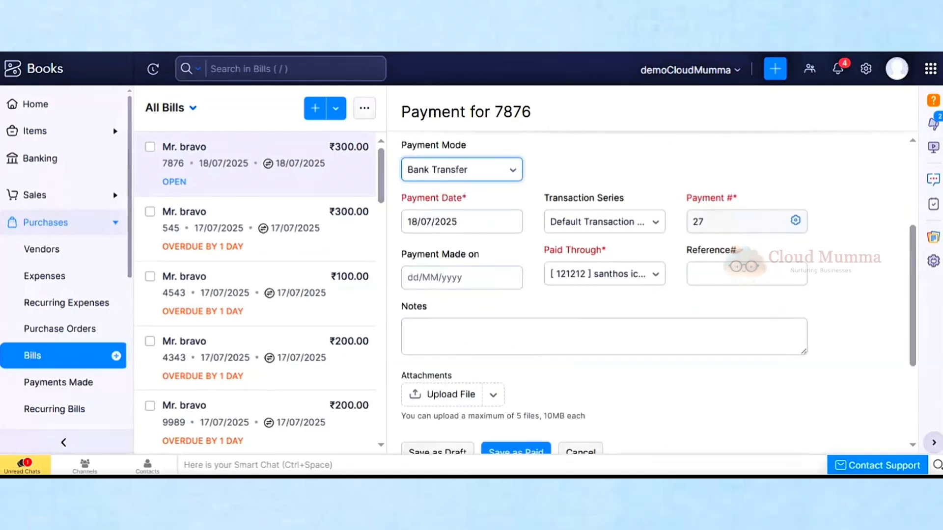
left_click(455, 278)
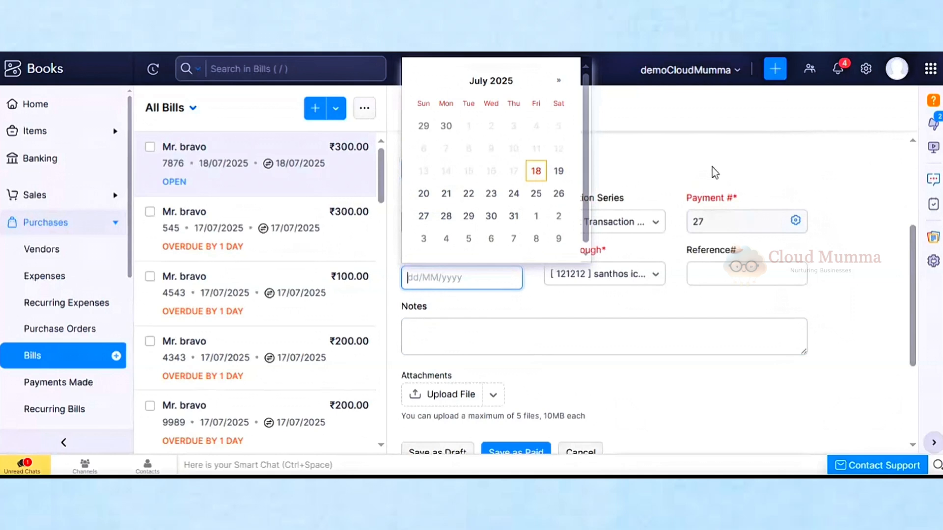
left_click(713, 172)
left_click(555, 276)
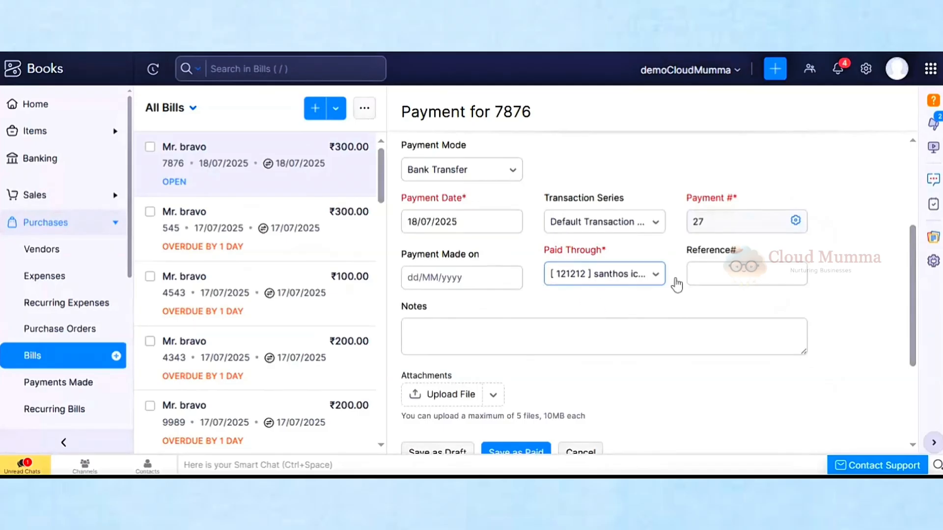
left_click_drag(913, 351, 923, 422)
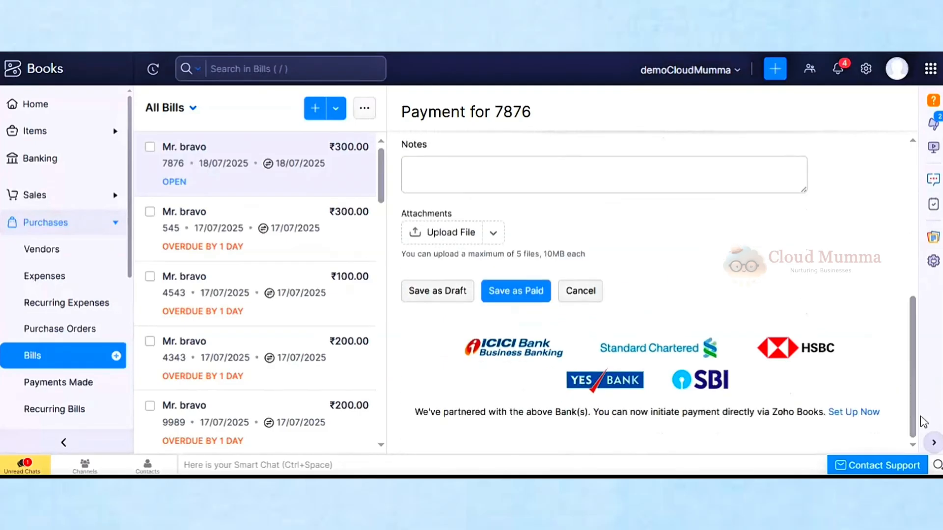
Save the payment as paid, leaving bill 7876 with ₹0.00 balance due
left_click(511, 290)
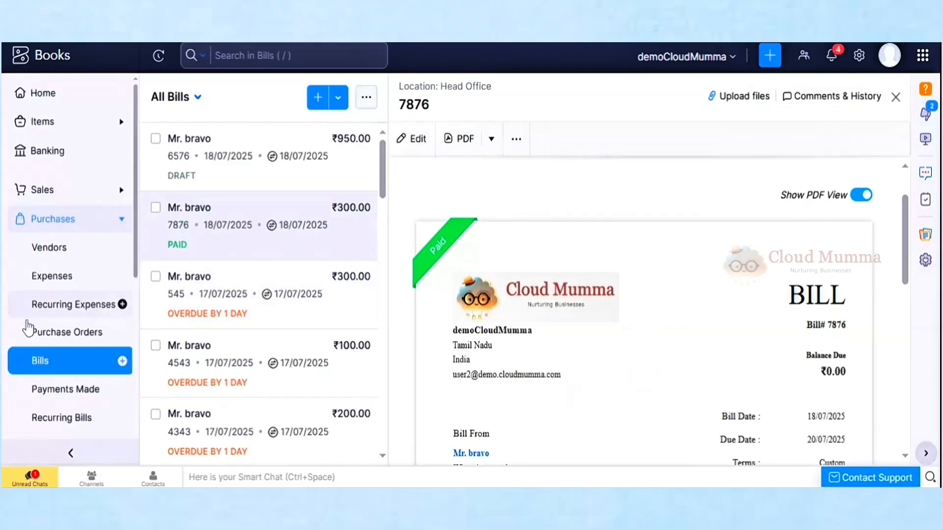
Open purchase order PO-00026 and mark it as Issued
left_click(56, 336)
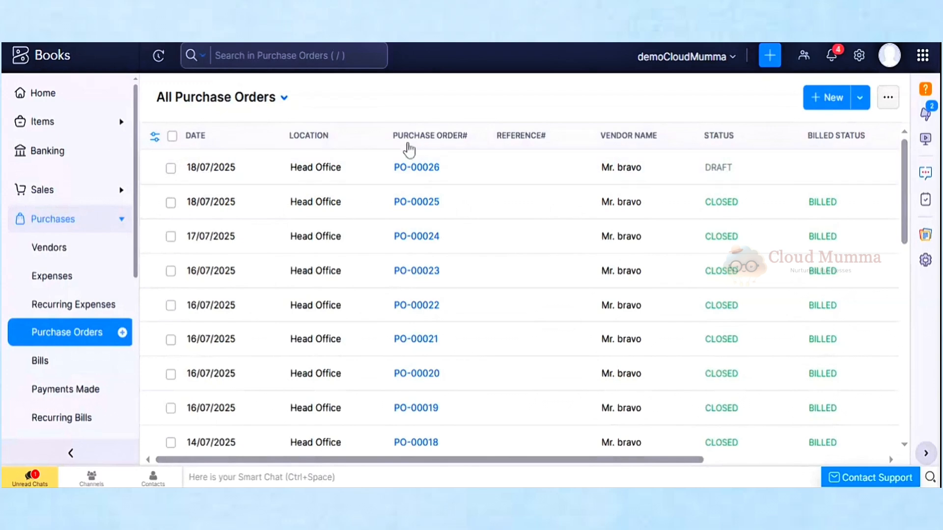
left_click(413, 169)
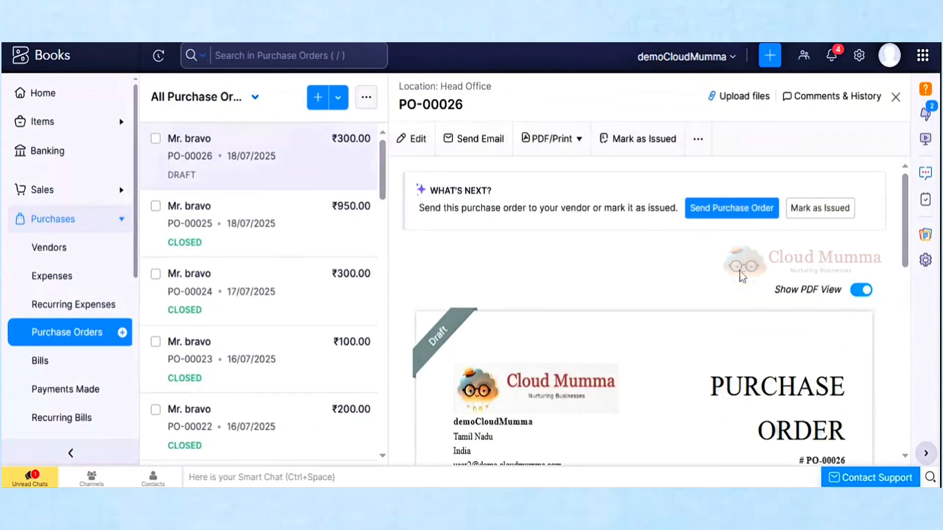
left_click_drag(905, 244, 901, 211)
left_click(823, 208)
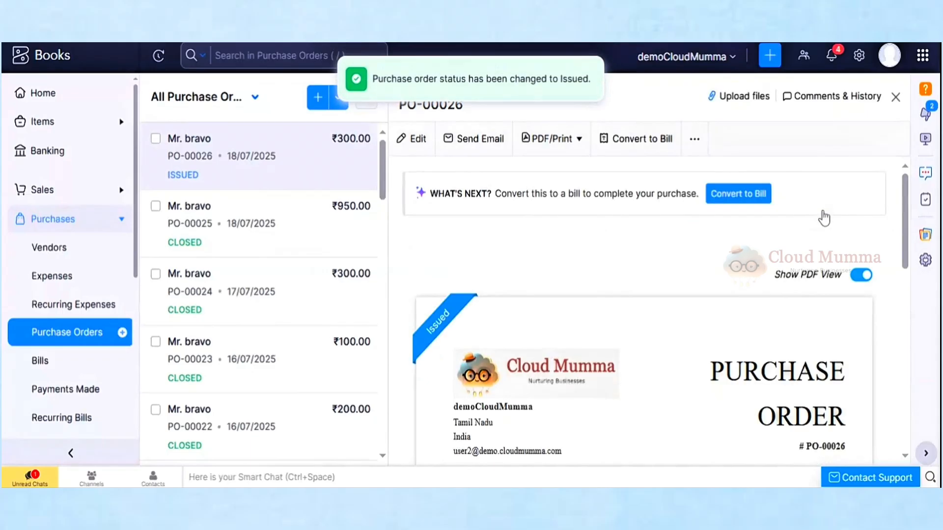
left_click_drag(905, 210, 916, 186)
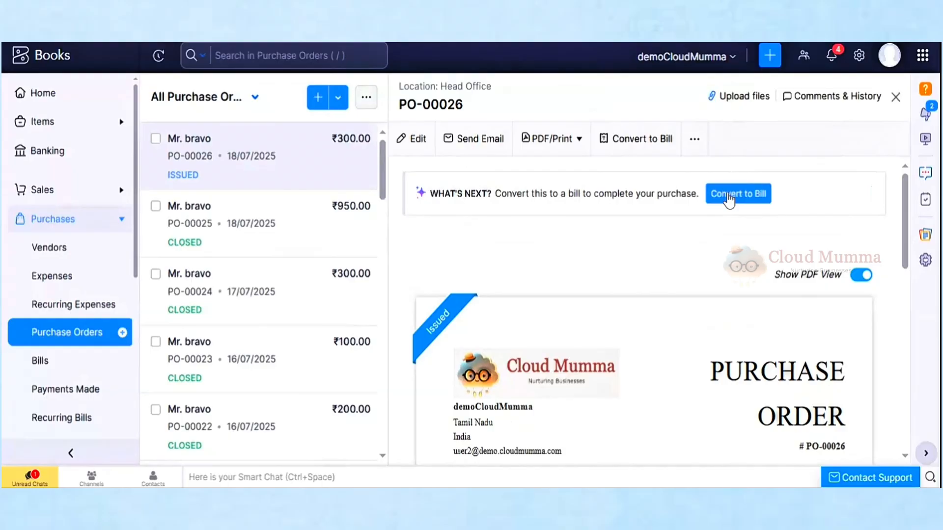
Convert PO-00026 into a ₹300.00 bill numbered 5463 with due date 20/07/2025
left_click(729, 196)
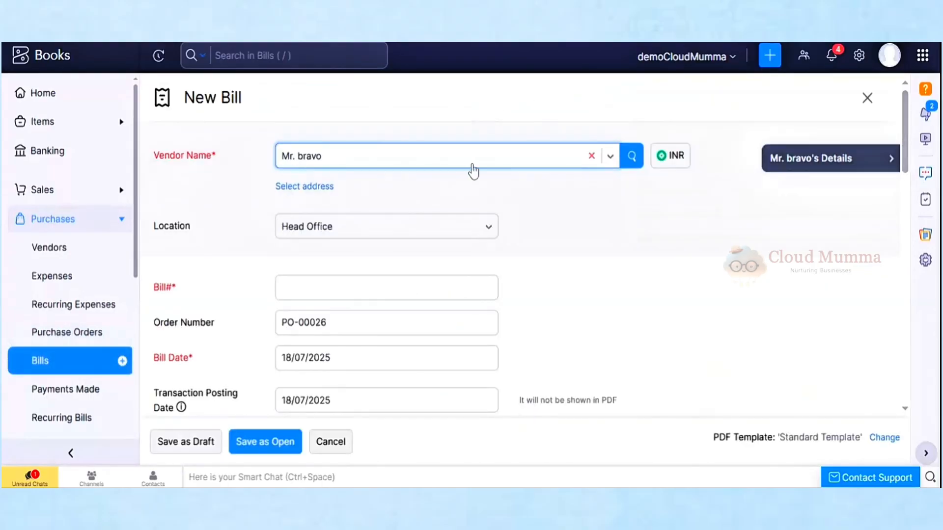
left_click(386, 288)
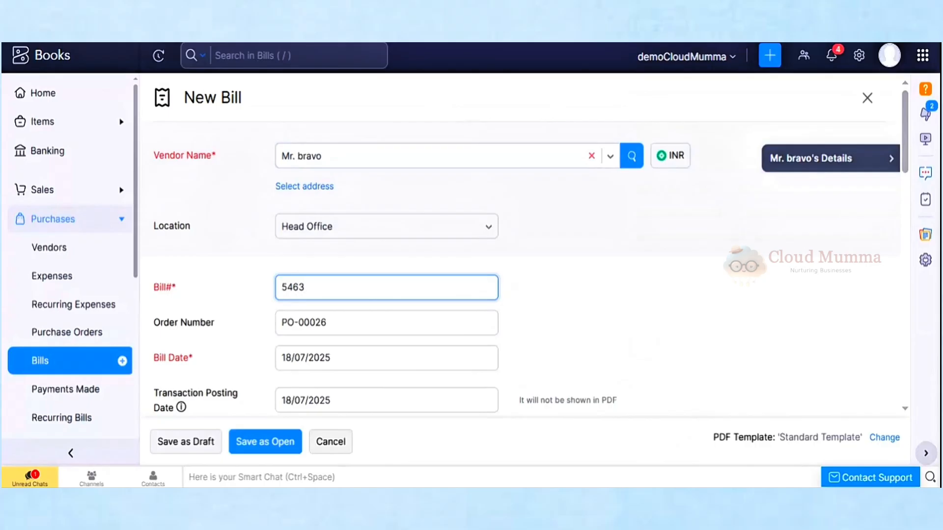
left_click(619, 290)
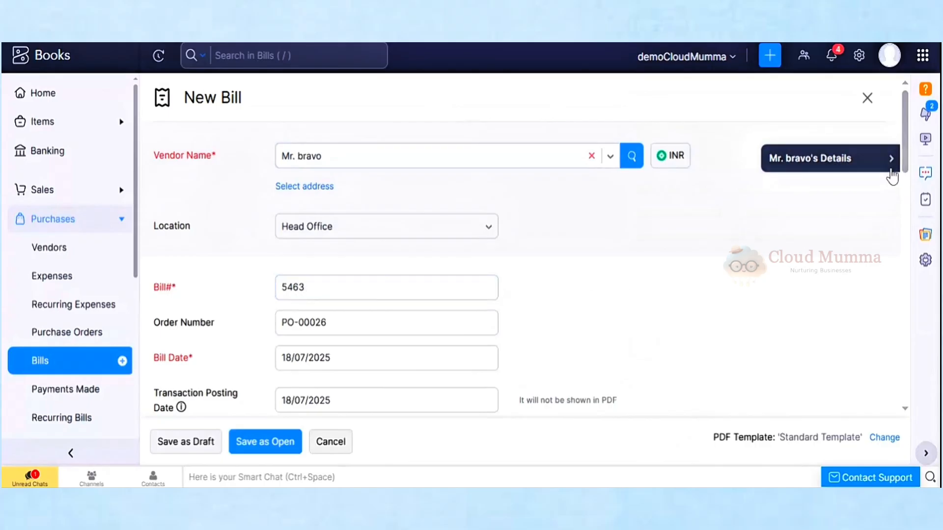
left_click_drag(907, 156, 908, 194)
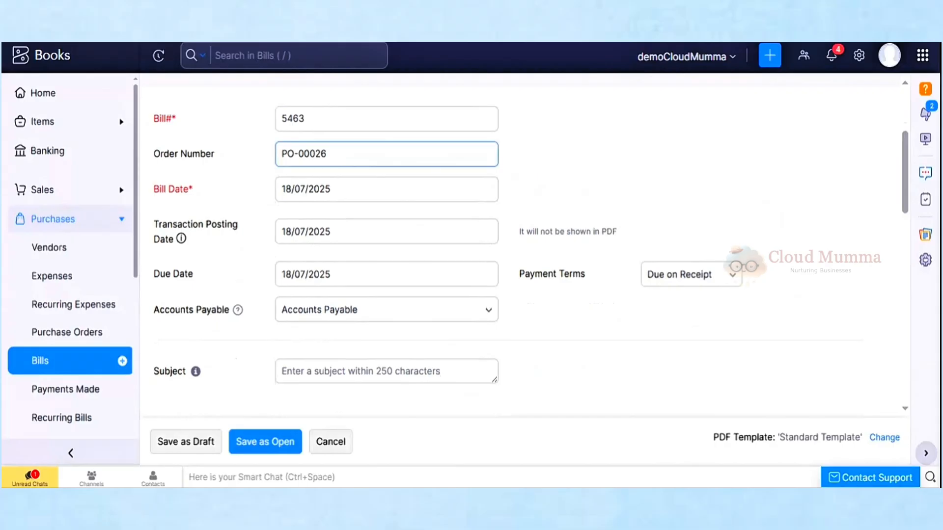
left_click(471, 274)
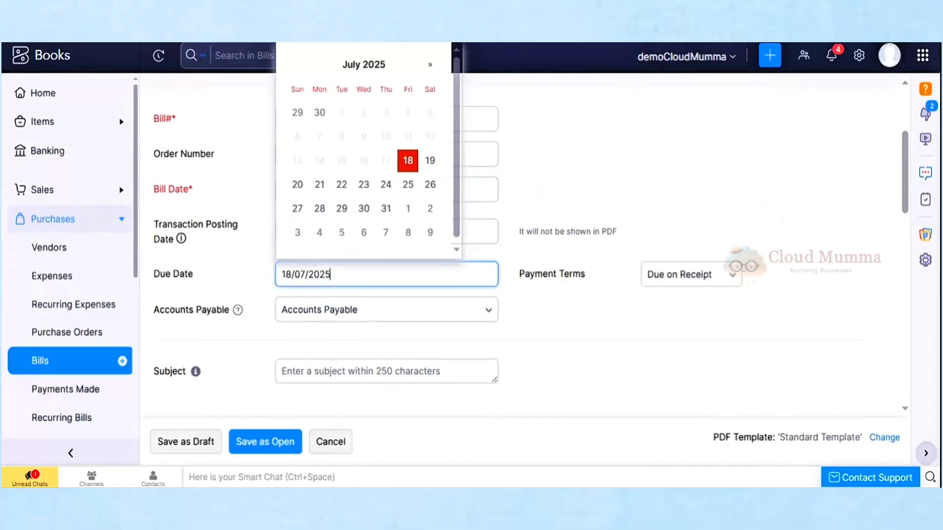
left_click(297, 184)
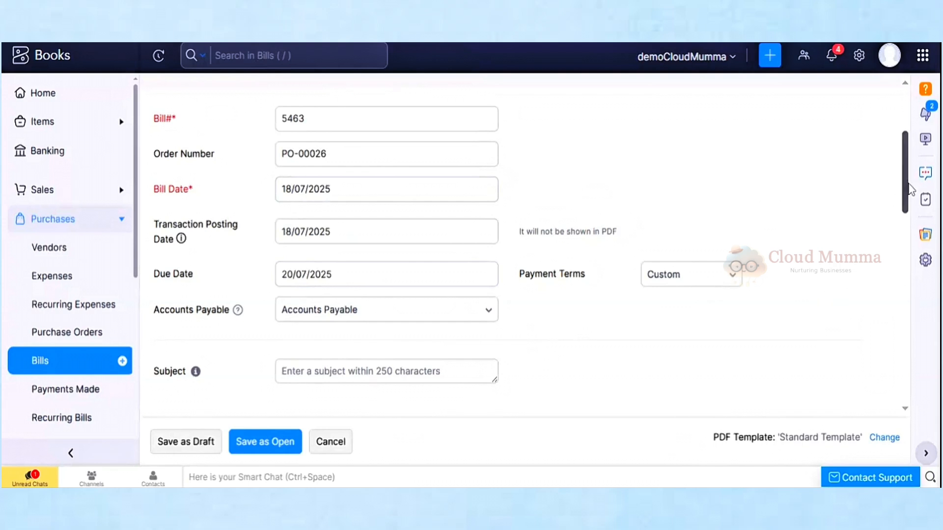
scroll(888, 219, "down", 6)
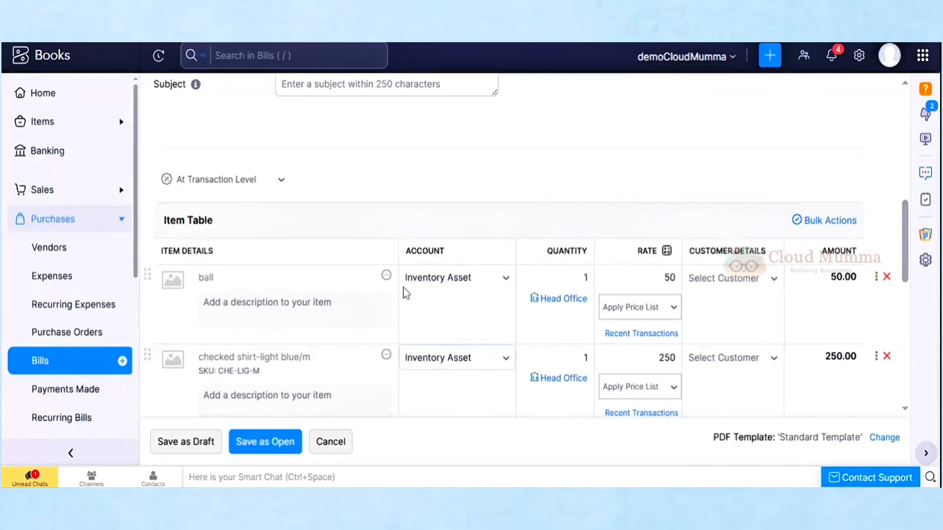
left_click_drag(905, 237, 909, 366)
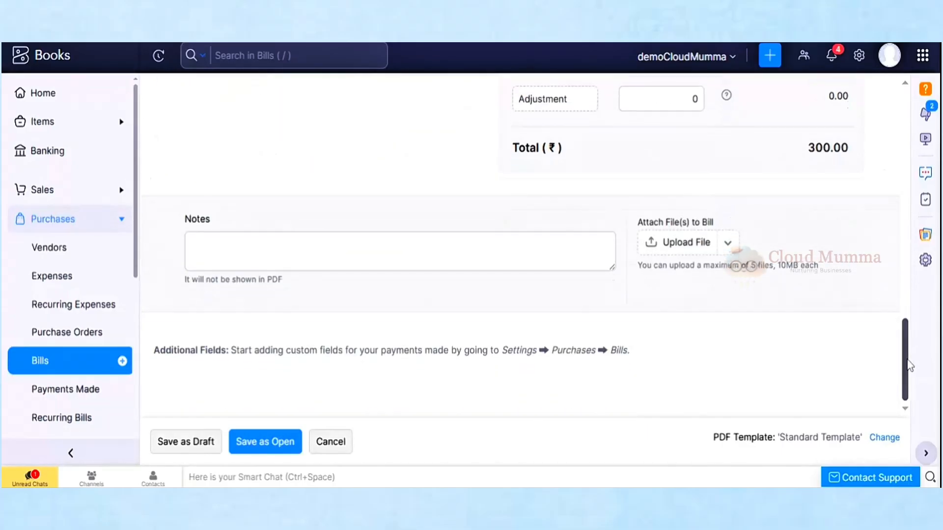
Save bill 5463 as a draft, then switch it to Open with ₹300.00 balance due
left_click(181, 443)
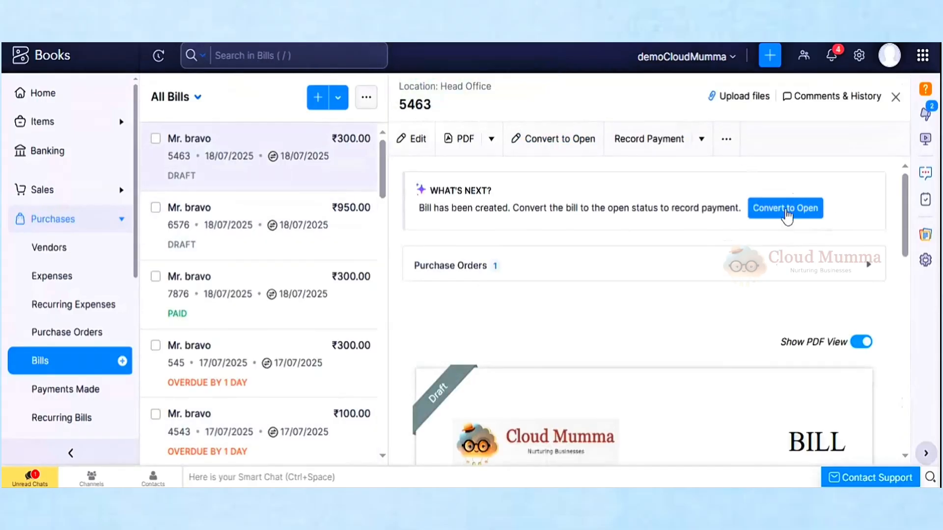
left_click(786, 210)
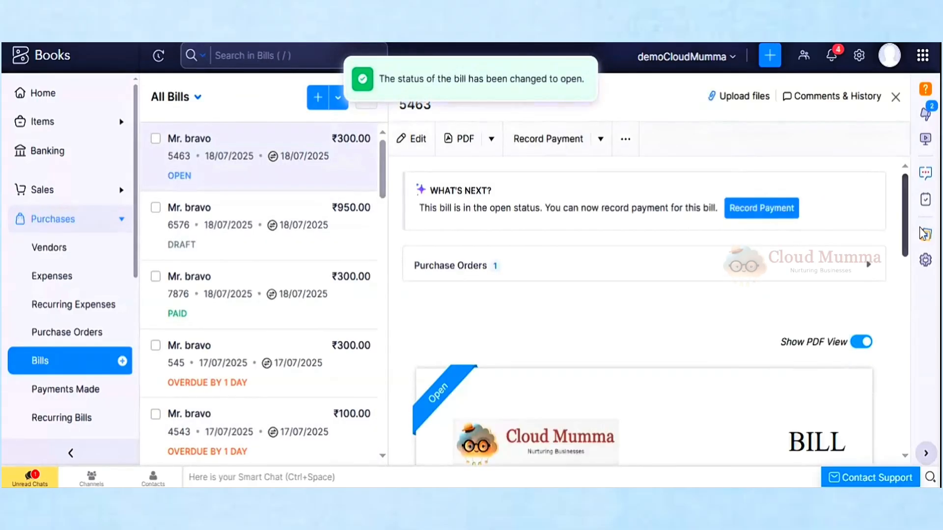
scroll(899, 342, "down", 6)
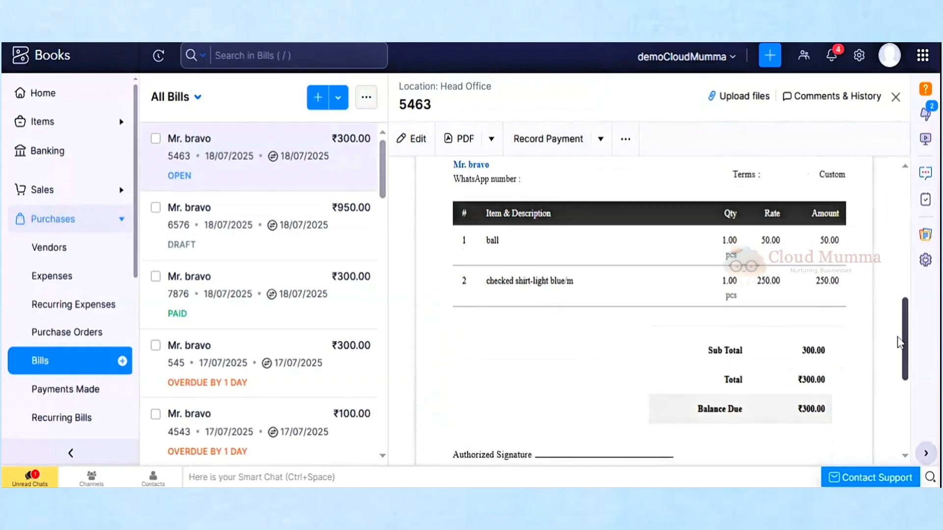
scroll(897, 342, "up", 6)
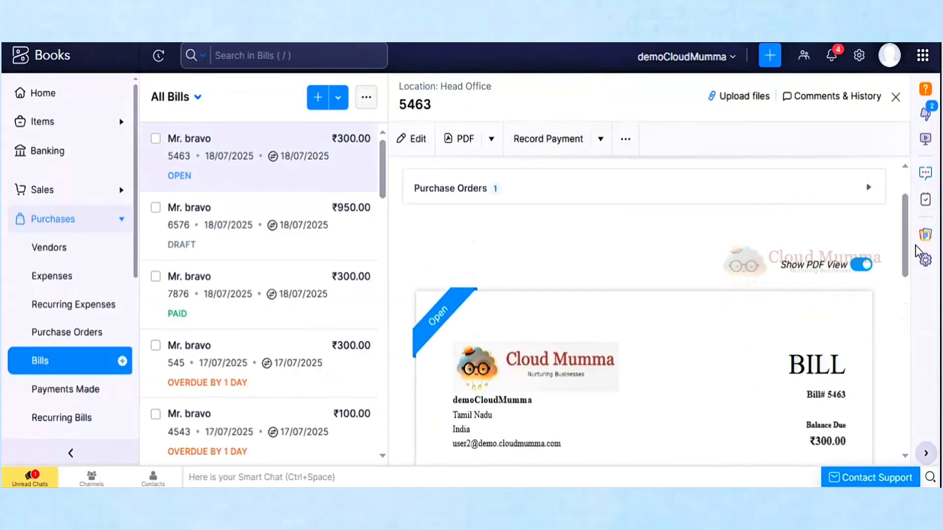
scroll(903, 209, "up", 2)
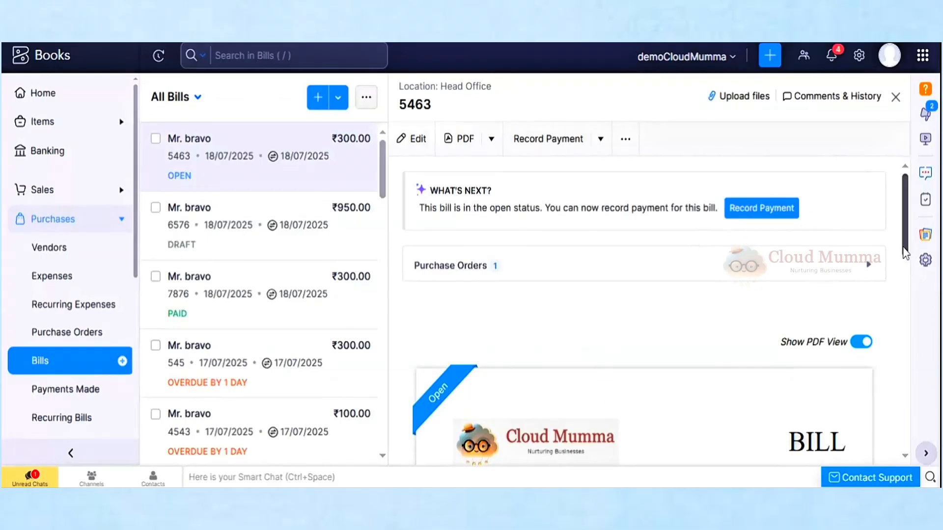
left_click_drag(904, 253, 902, 298)
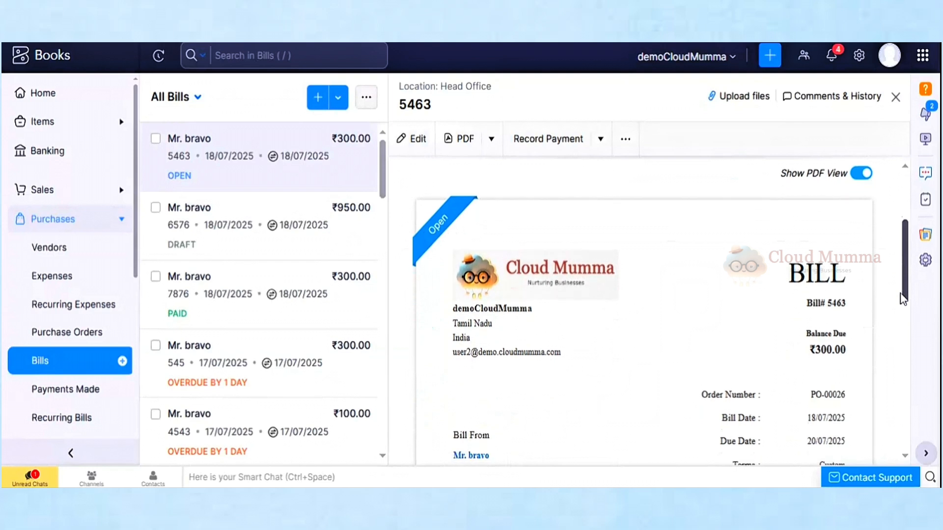